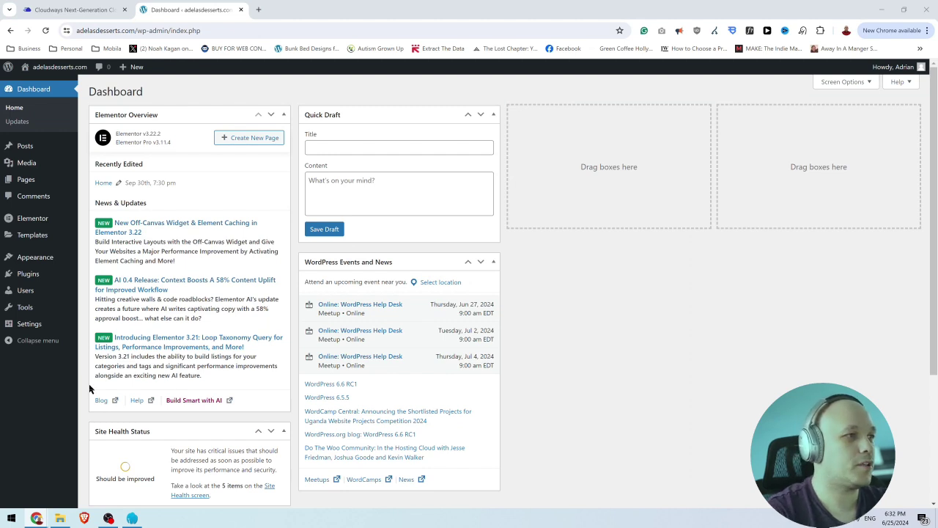
Step: Search the plugin directory for 'woocommerce', then install and activate the WooCommerce plugin
click(27, 281)
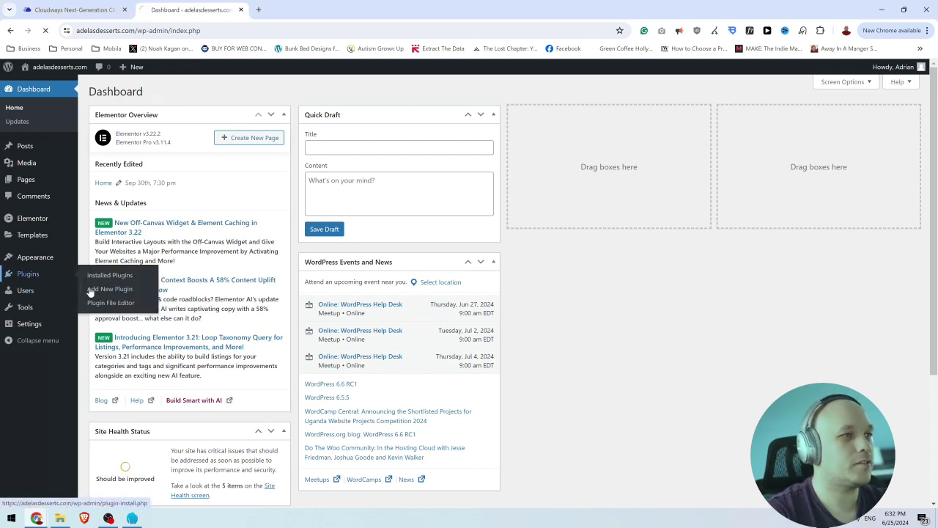
click(147, 96)
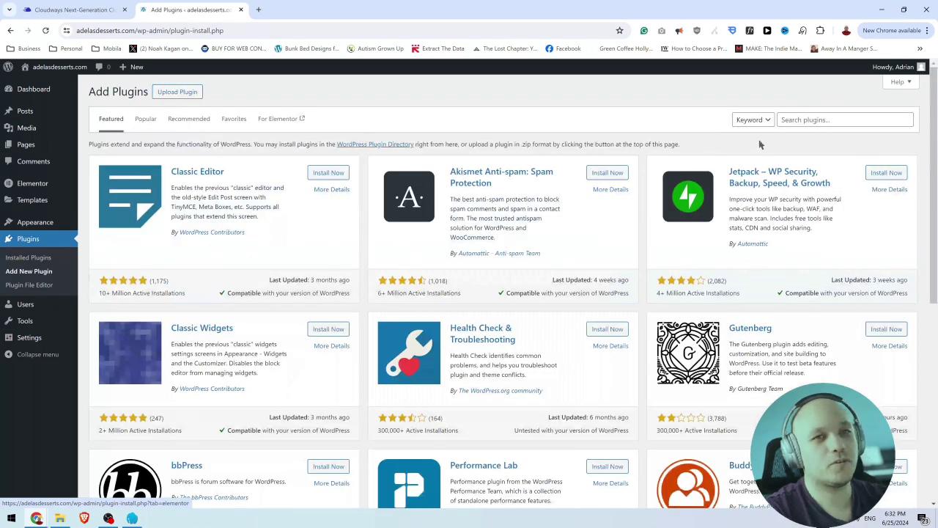
click(821, 120)
text(woocommerce)
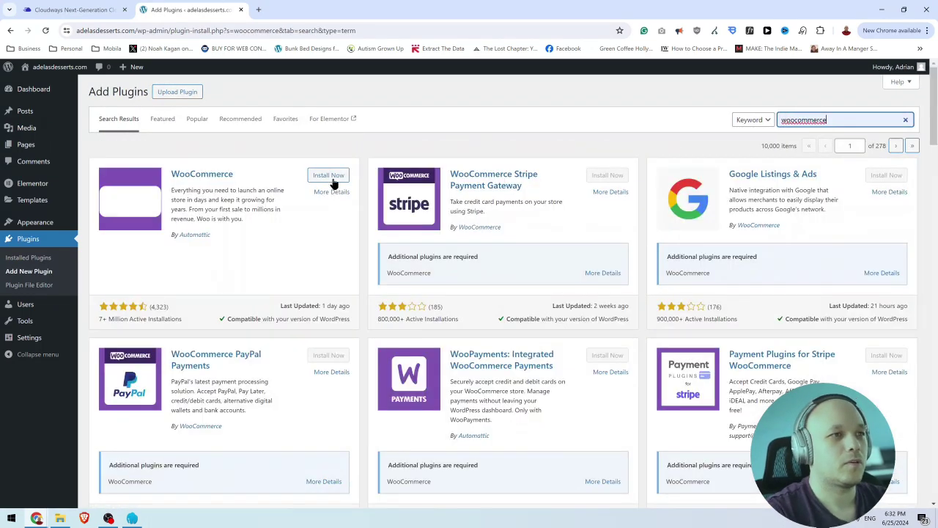
click(328, 178)
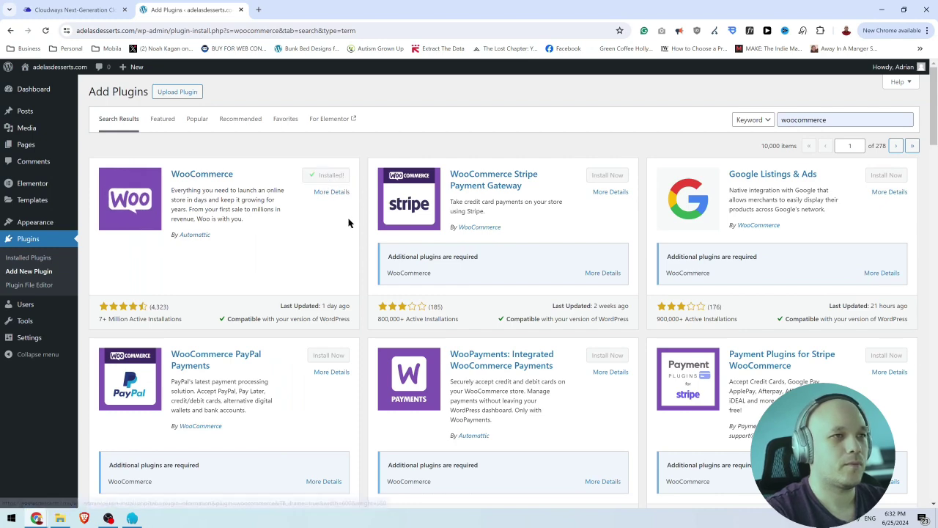
click(333, 176)
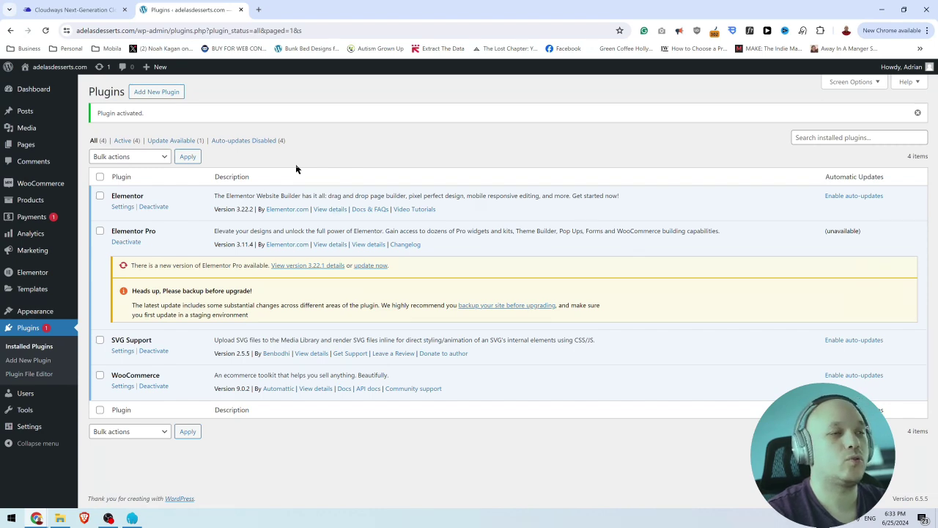
Step: Upload woocommerce-subscriptions.zip from Downloads, install it and activate WooCommerce Subscriptions
click(167, 98)
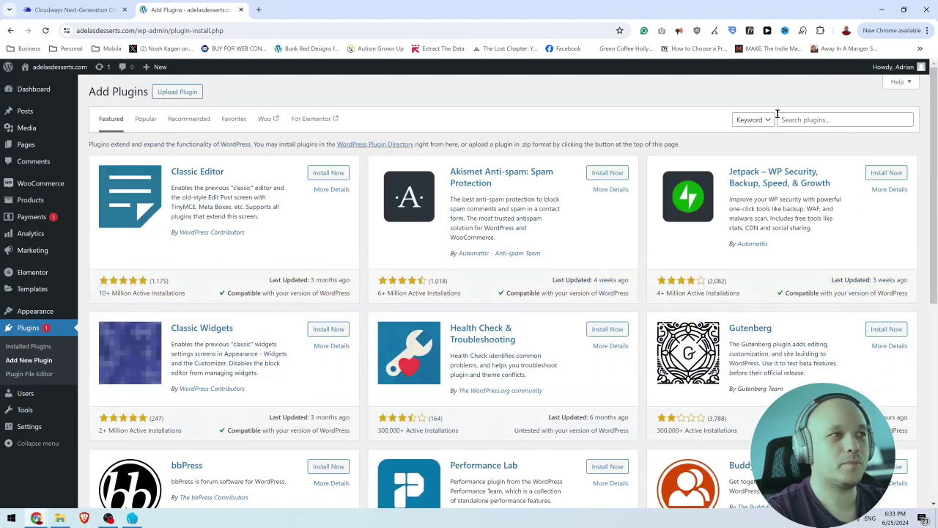
click(182, 94)
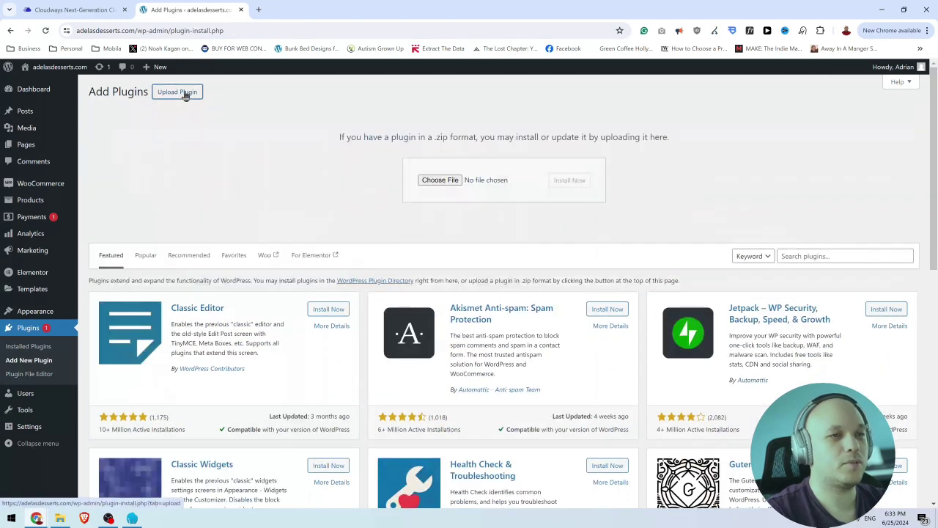
click(443, 186)
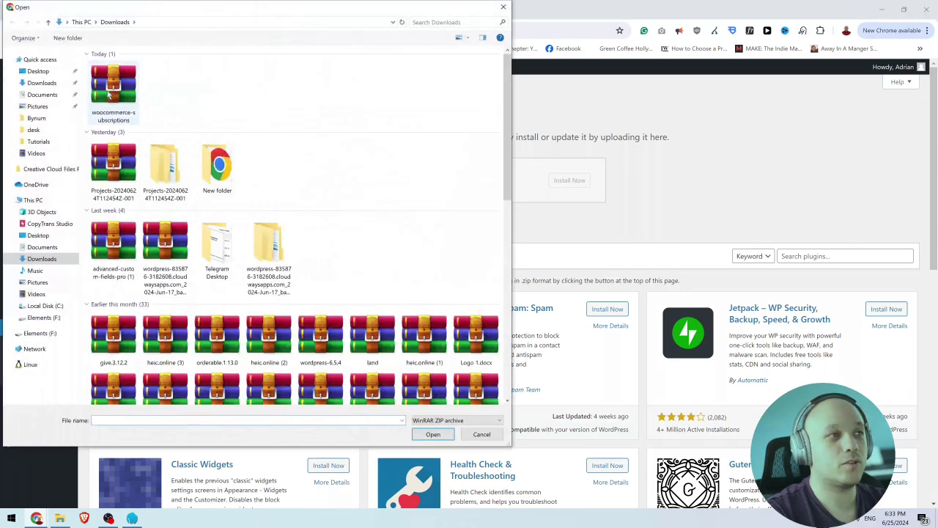
click(114, 88)
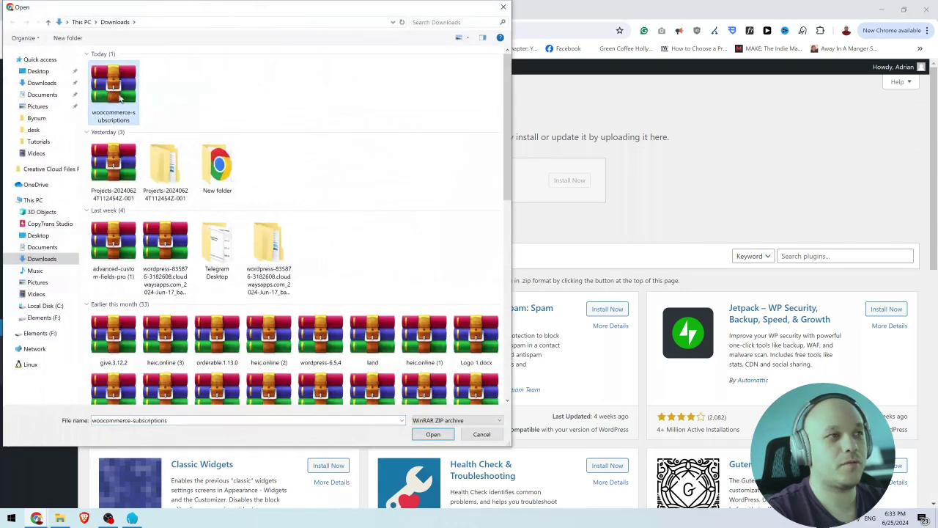
click(434, 434)
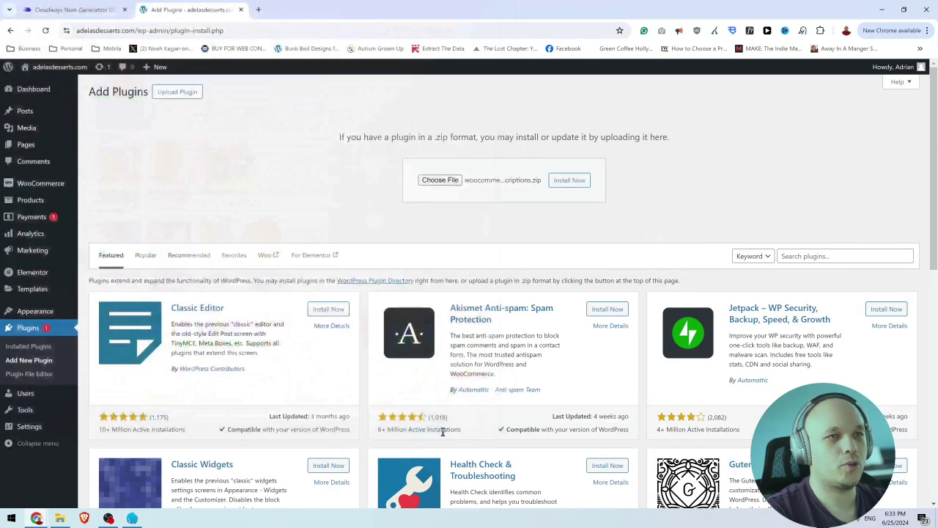
click(578, 186)
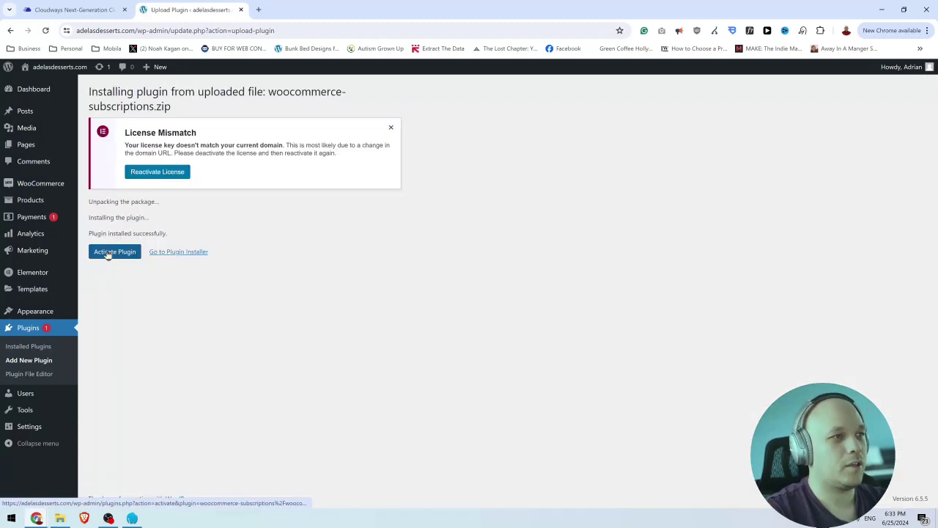
click(107, 254)
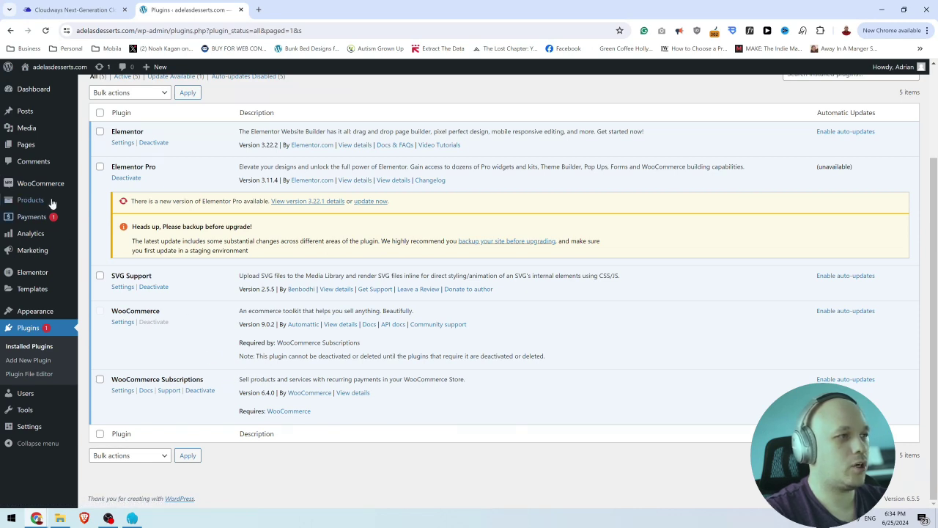
Step: Open the WooCommerce Subscriptions settings tab and look over its button text, roles, miscellaneous and renewal options
mouse_move(72, 188)
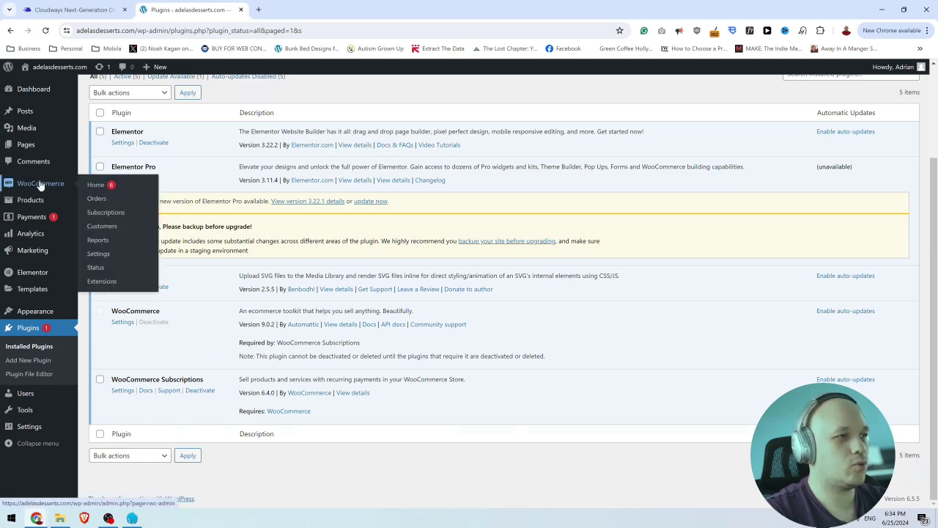
click(119, 391)
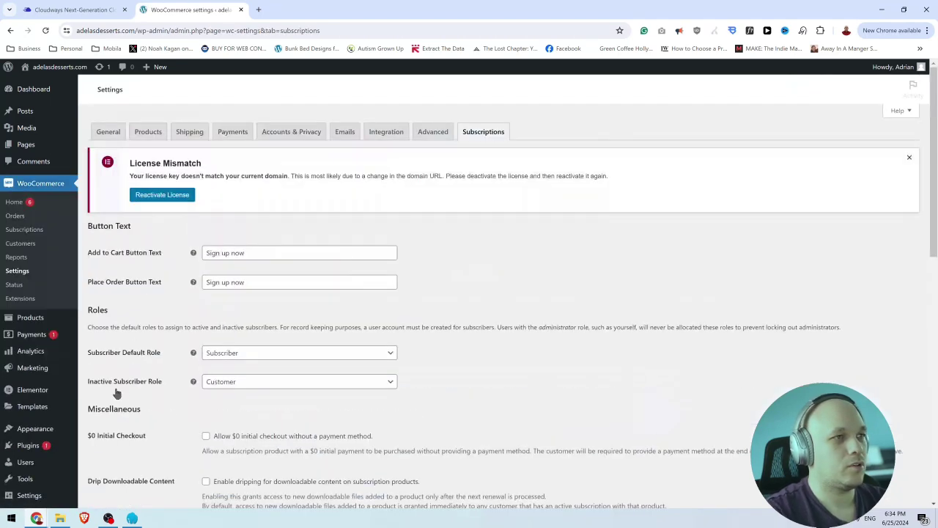
scroll(502, 291, down, 1)
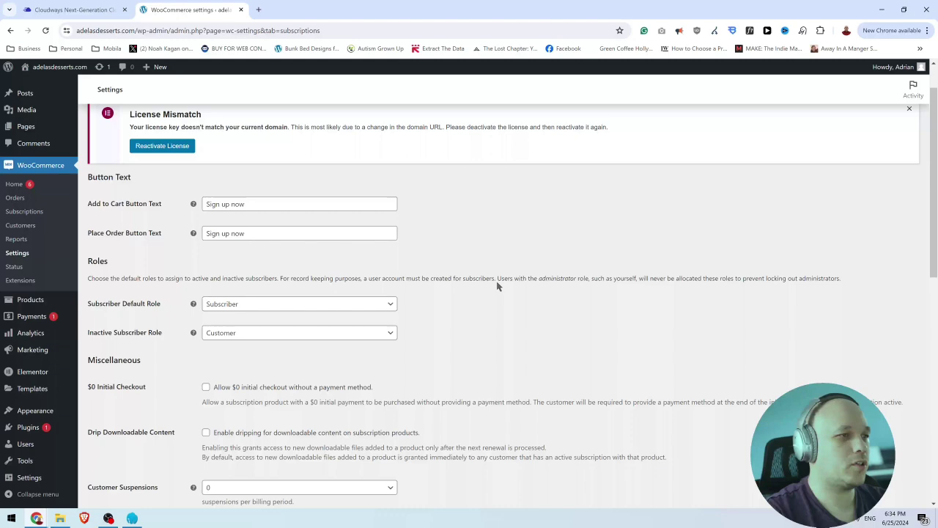
scroll(497, 286, down, 1)
scroll(497, 286, up, 1)
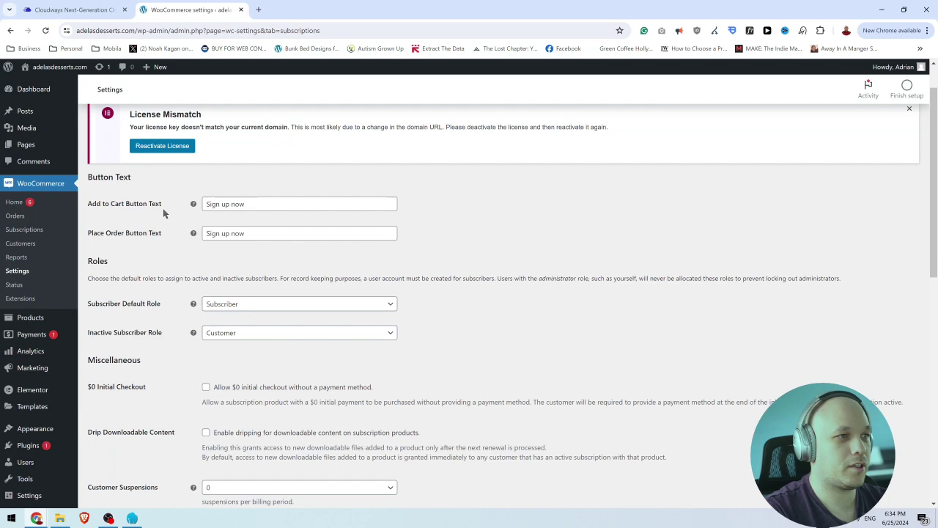
scroll(98, 210, down, 2)
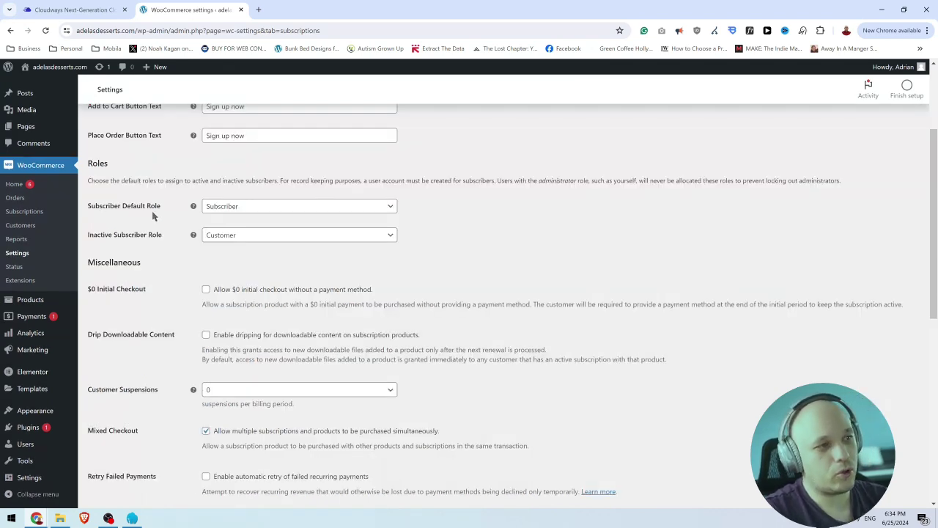
scroll(153, 216, down, 2)
scroll(152, 214, down, 5)
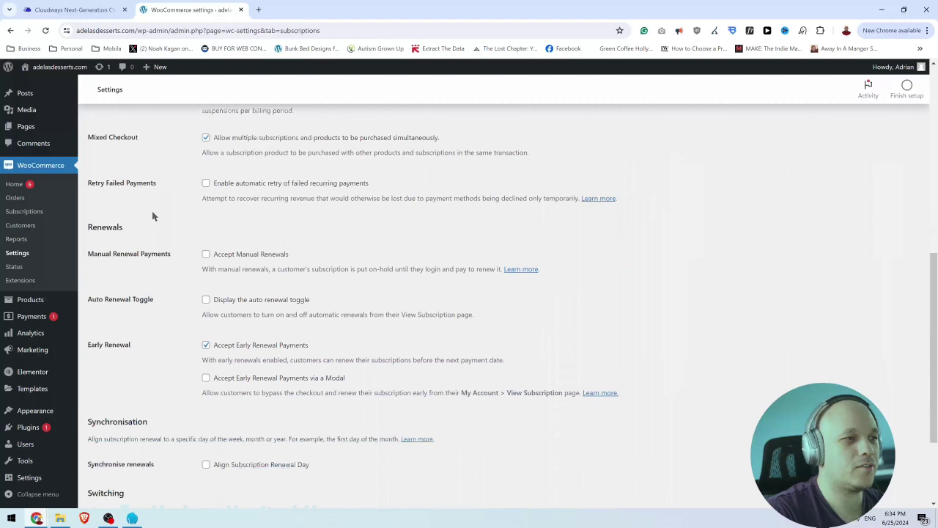
scroll(256, 282, up, 6)
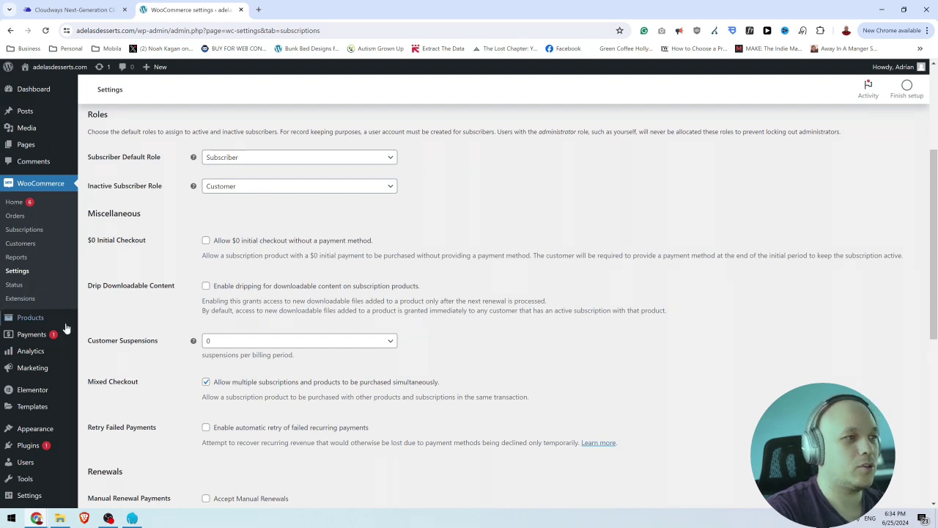
mouse_move(39, 326)
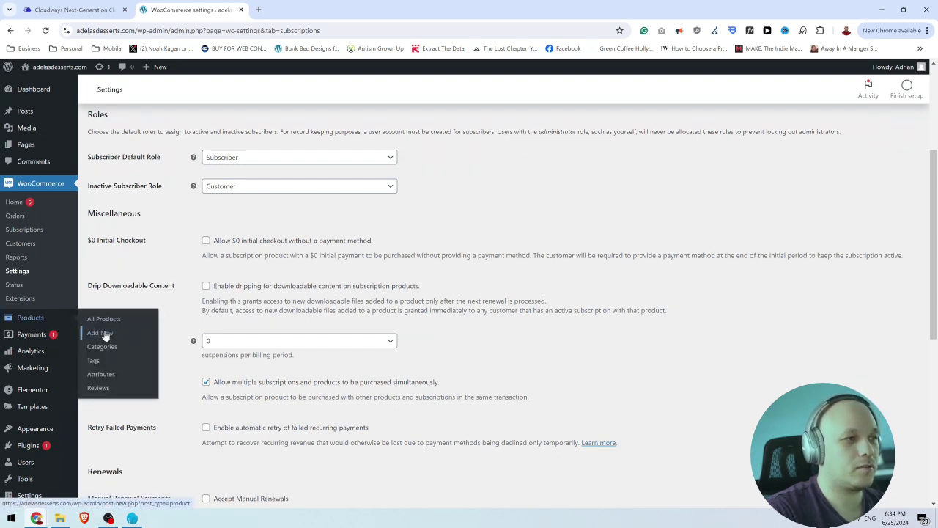
Step: Create a new product named 'My Subscription' and bring up the Product data type choices
click(103, 334)
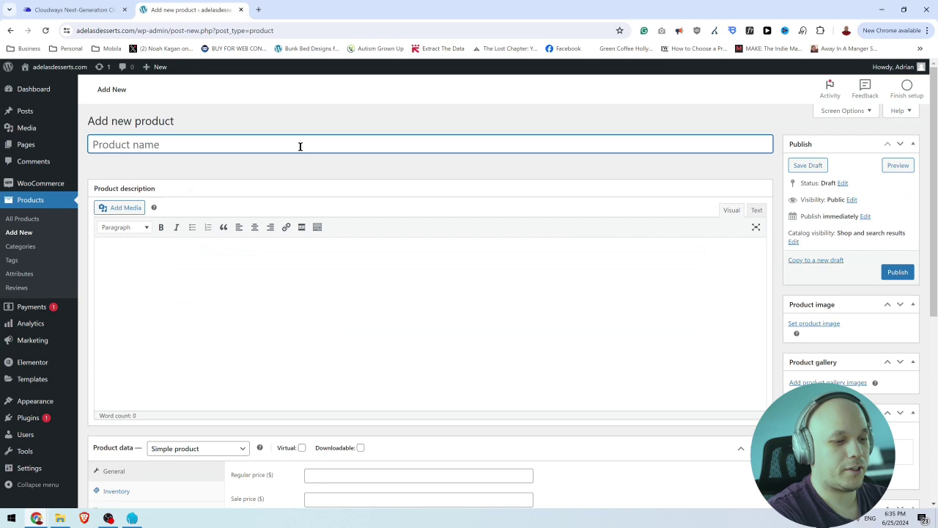
text(My Subscription)
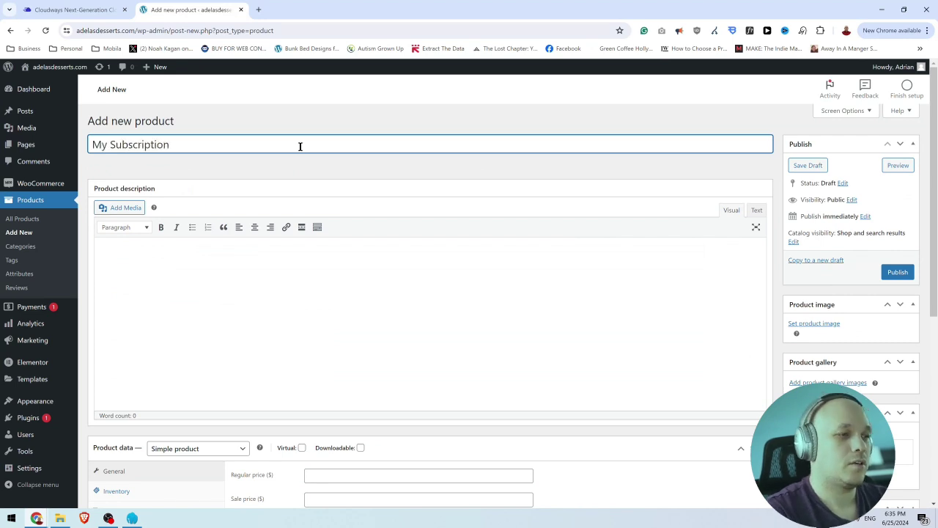
scroll(319, 152, down, 2)
scroll(319, 152, down, 1)
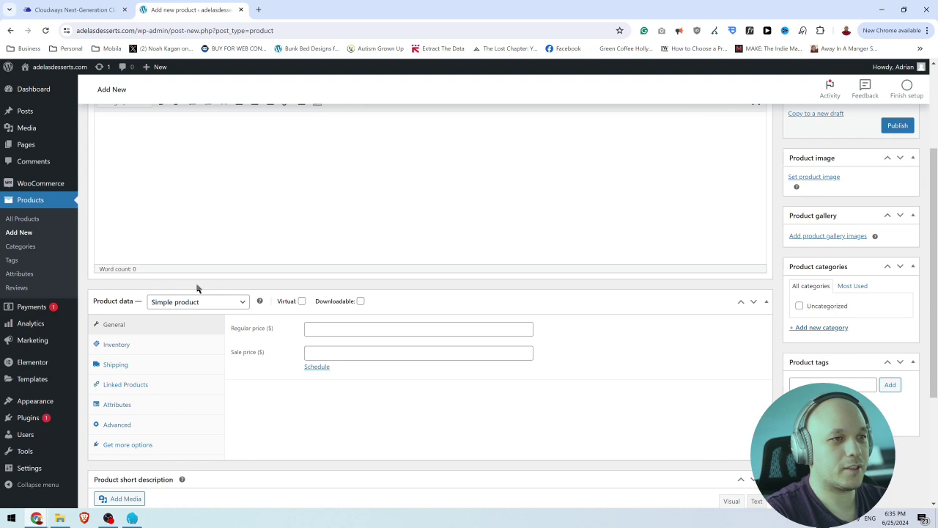
click(191, 305)
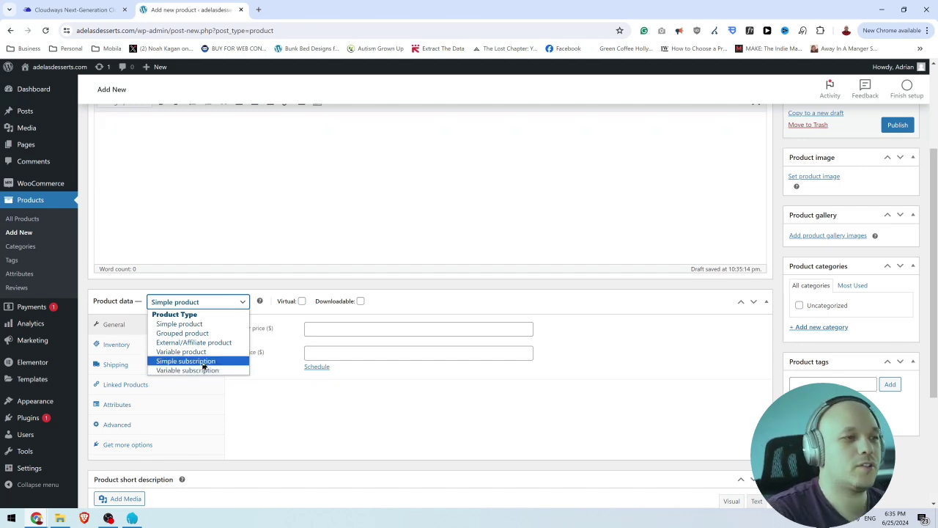
Step: Make the product a Simple subscription priced 10, billed every month
click(187, 363)
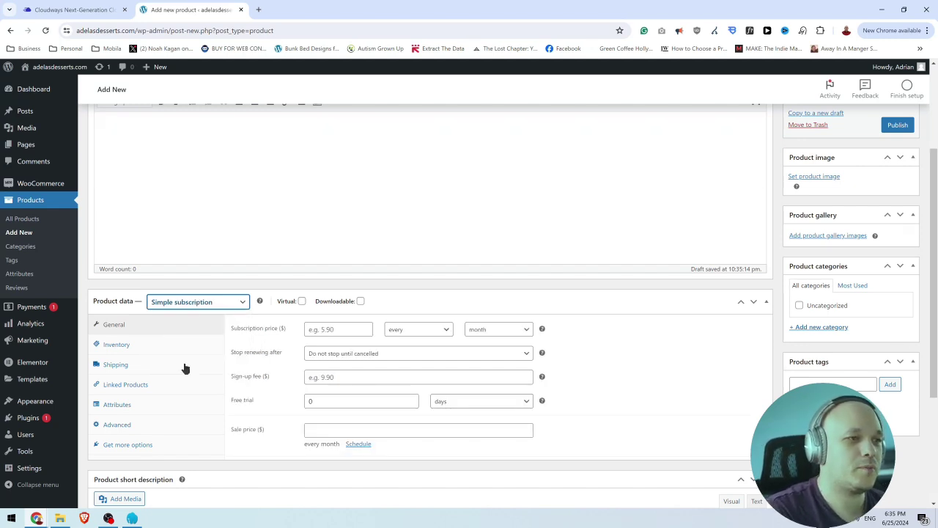
click(341, 330)
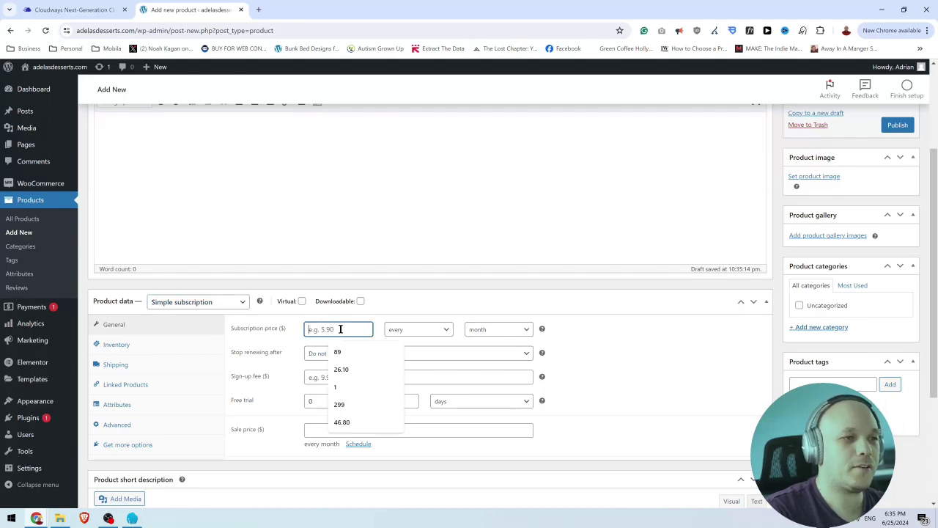
text(10)
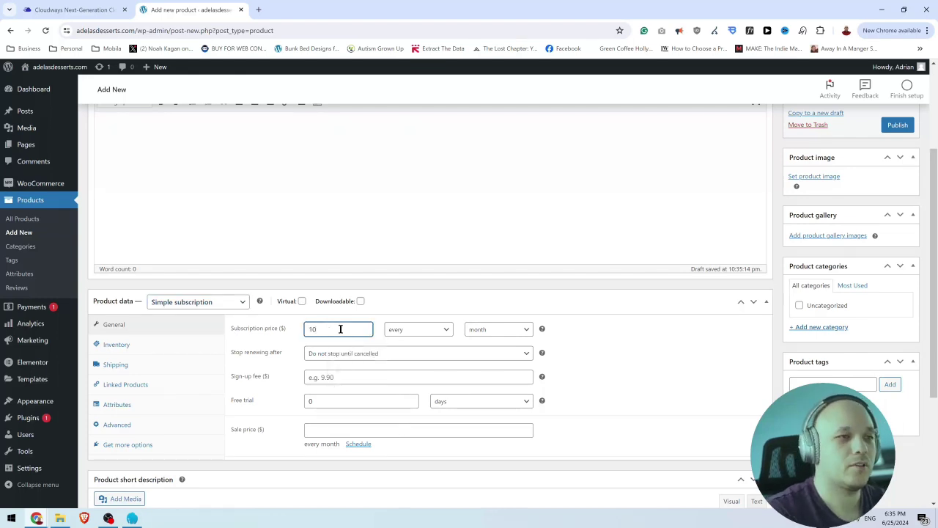
key(Tab)
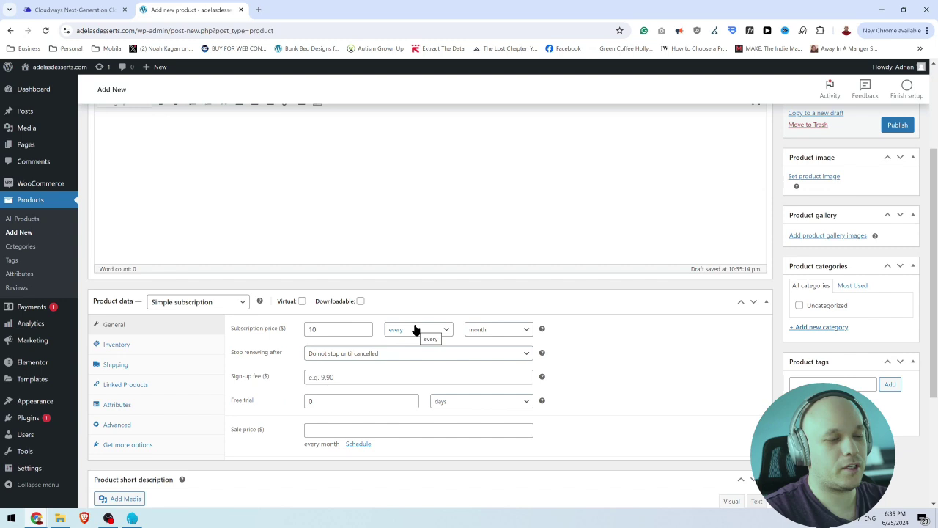
click(487, 331)
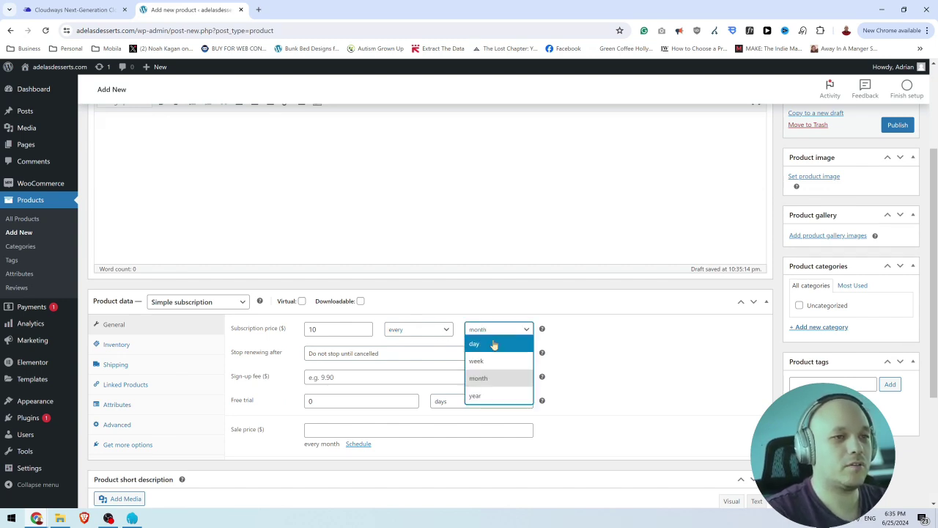
click(424, 328)
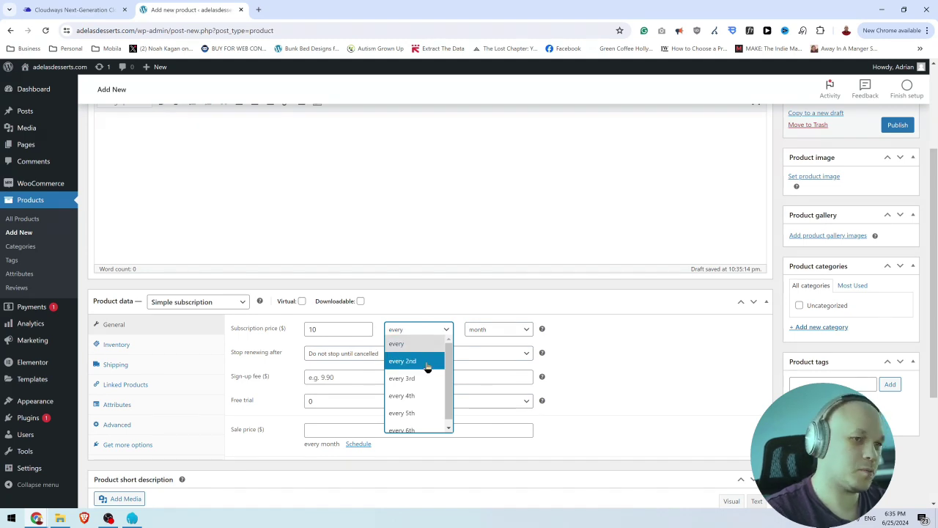
click(587, 331)
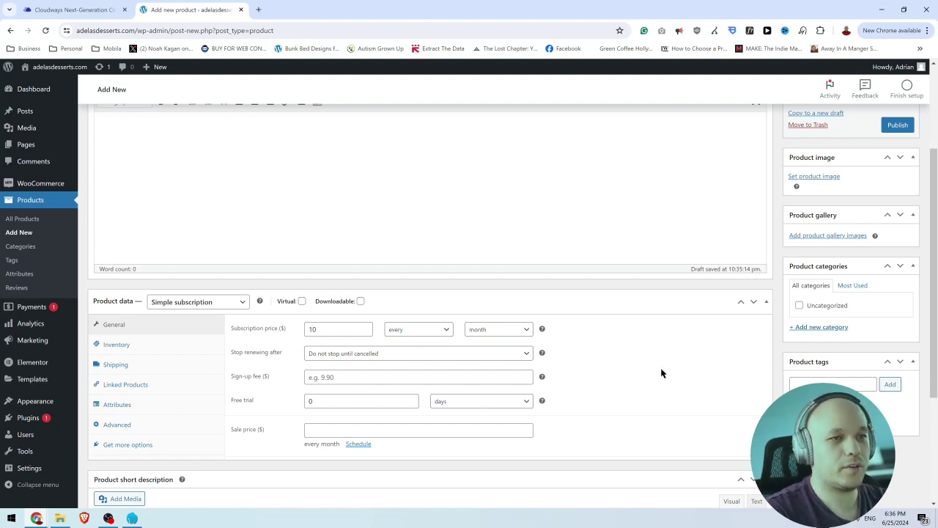
Step: Publish the My Subscription product and scroll through its edit page
click(900, 128)
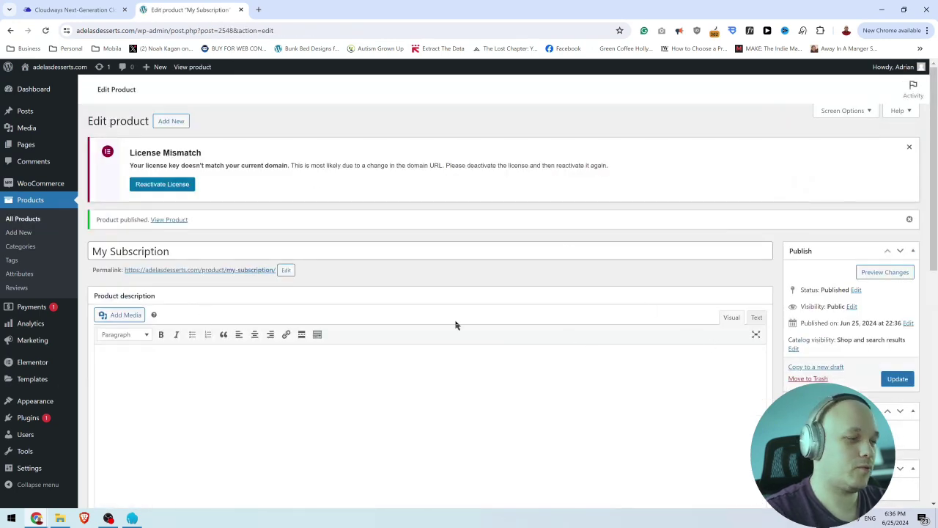
scroll(455, 322, down, 1)
scroll(455, 321, down, 1)
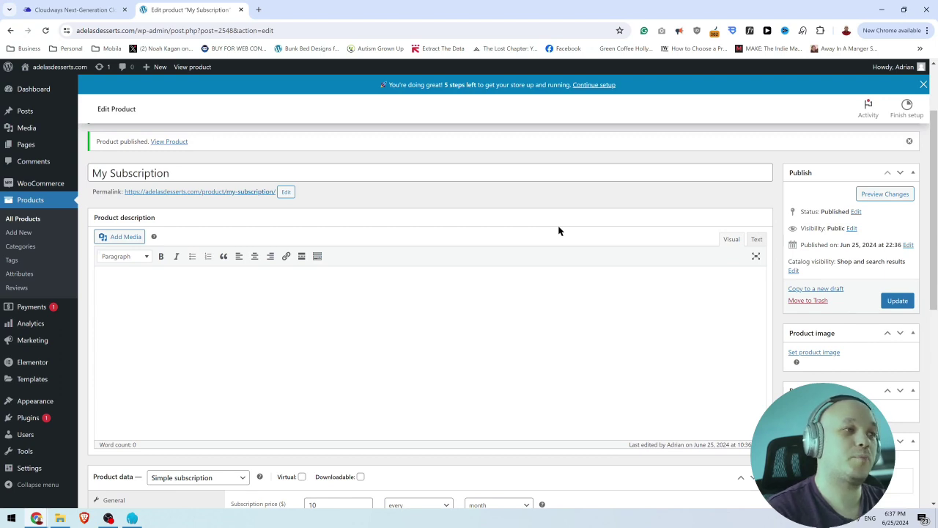
Step: Go to WooCommerce > Subscriptions and confirm no subscriptions exist yet
mouse_move(41, 184)
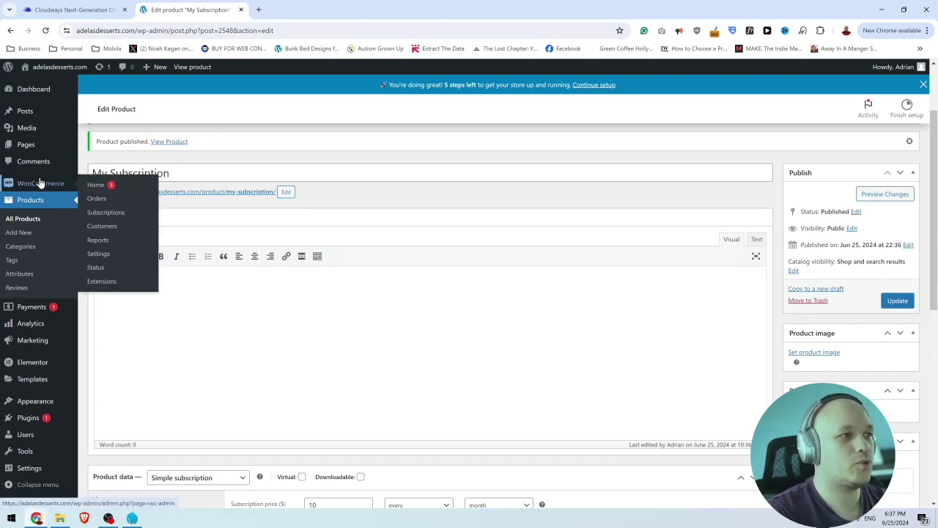
click(112, 214)
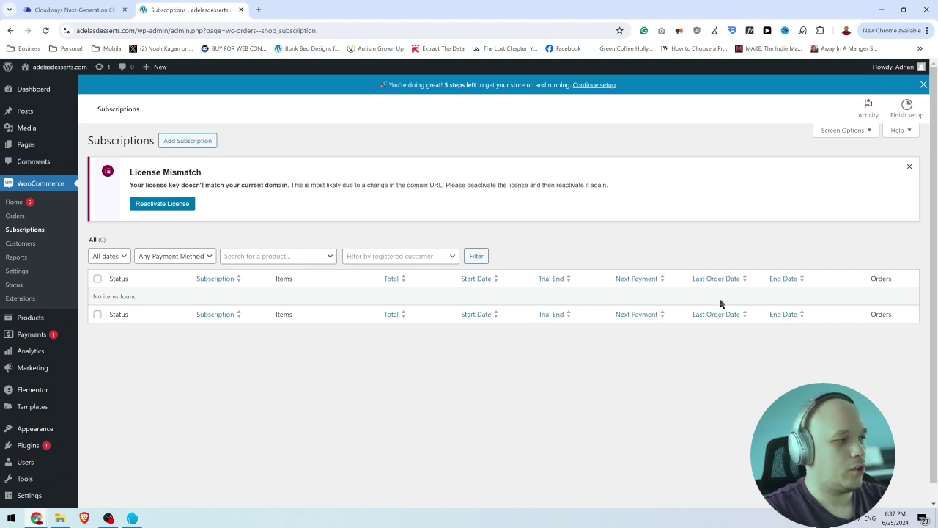
scroll(513, 330, down, 1)
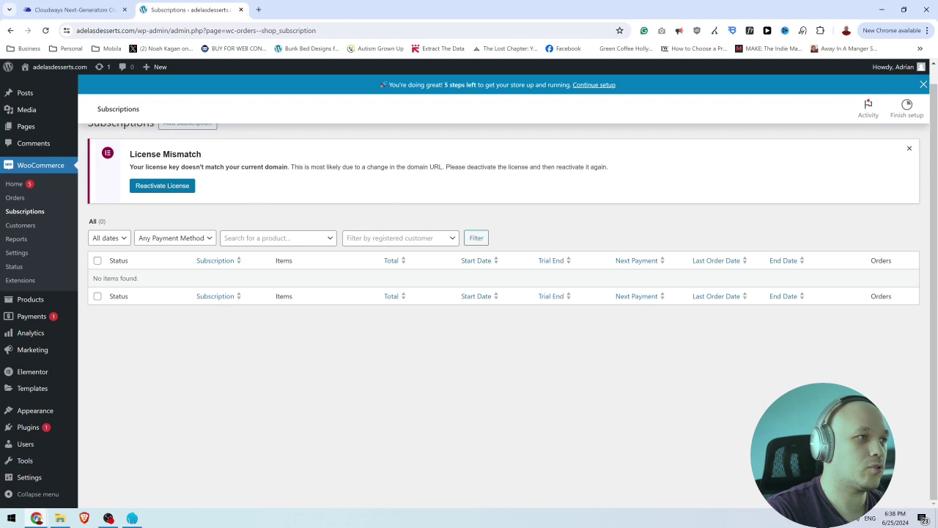
Step: Review the Payments tab in WooCommerce Settings, where bank transfer, check and cash on delivery are disabled
click(25, 253)
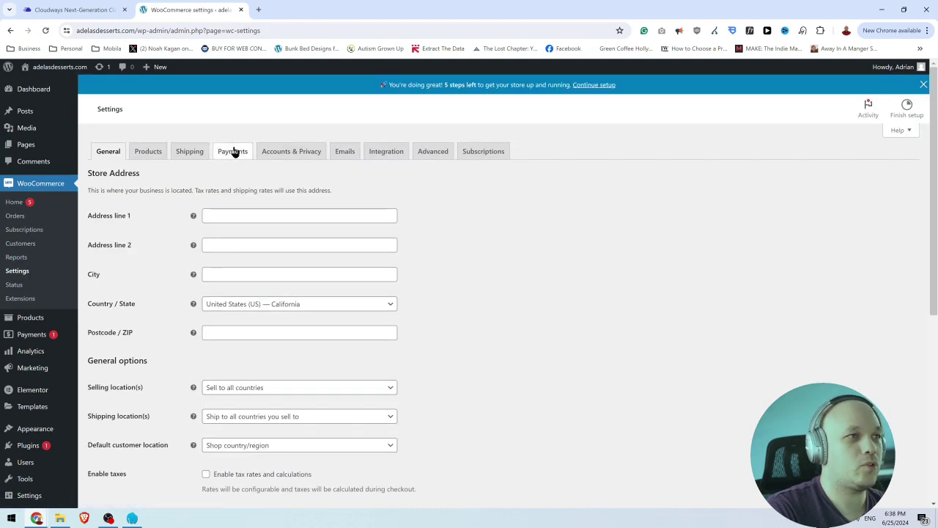
click(233, 152)
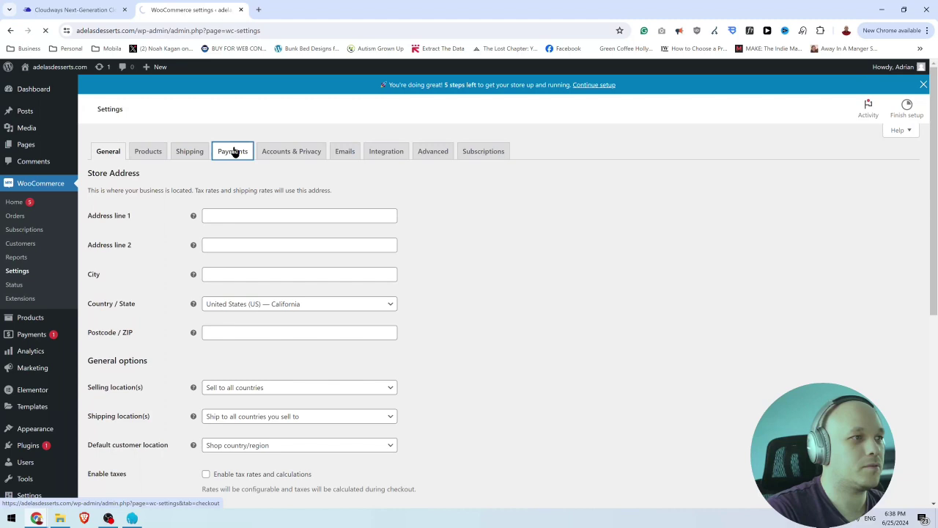
scroll(396, 248, down, 2)
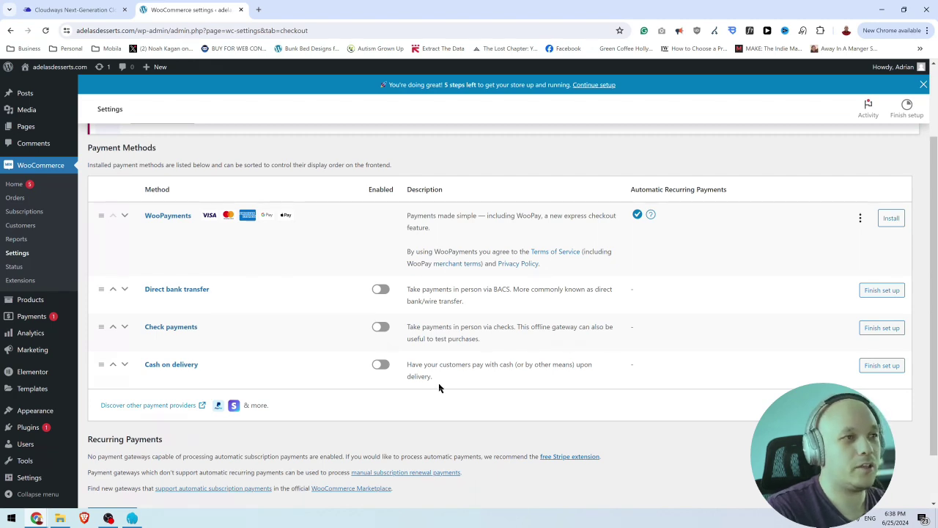
scroll(439, 387, up, 2)
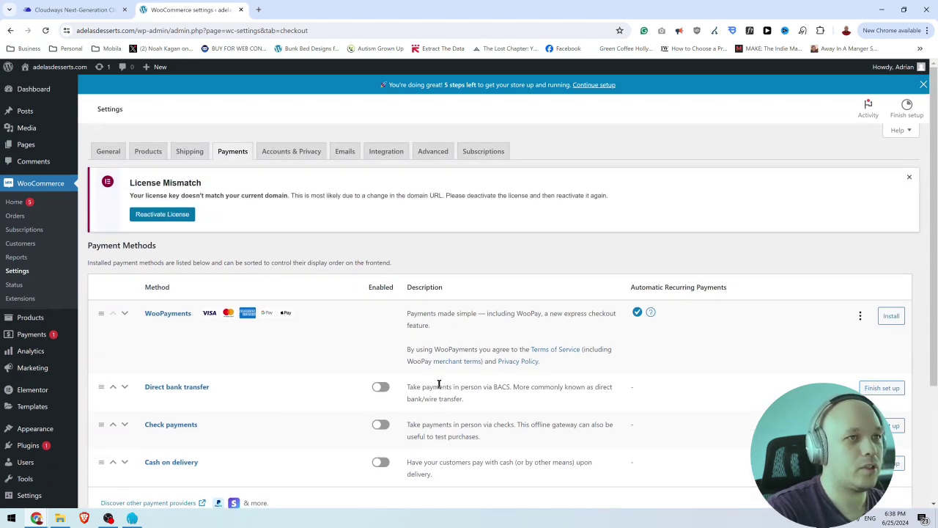
Step: Switch WooCommerce Settings to the Emails tab
click(348, 157)
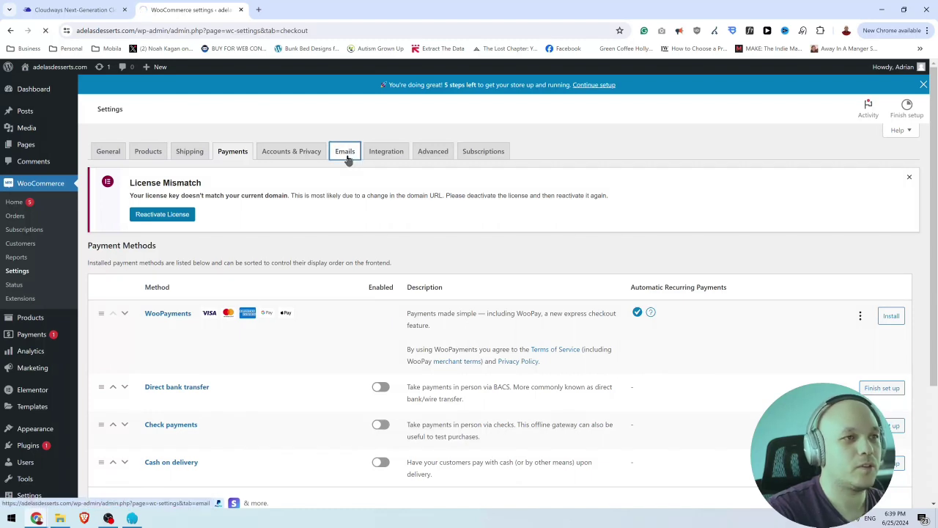